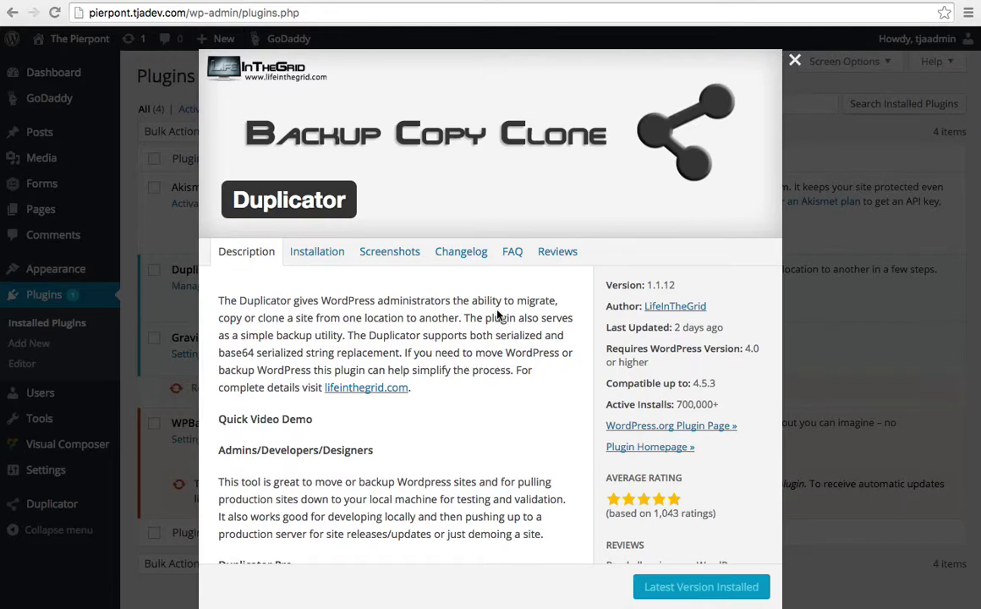
Step: Run the Duplicator system scan for a new package with the default setup, and return to the package list
click(796, 62)
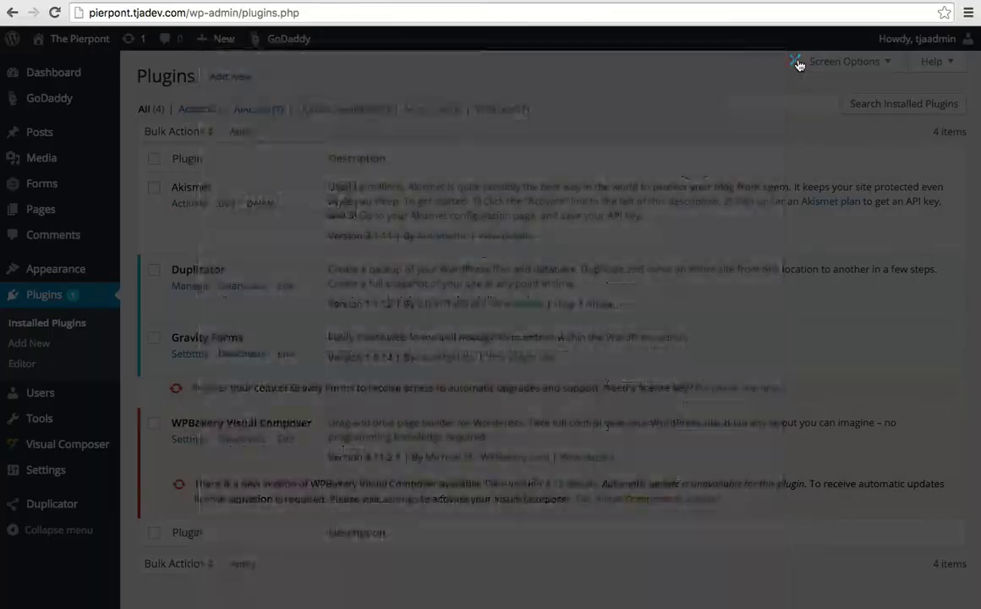
click(76, 510)
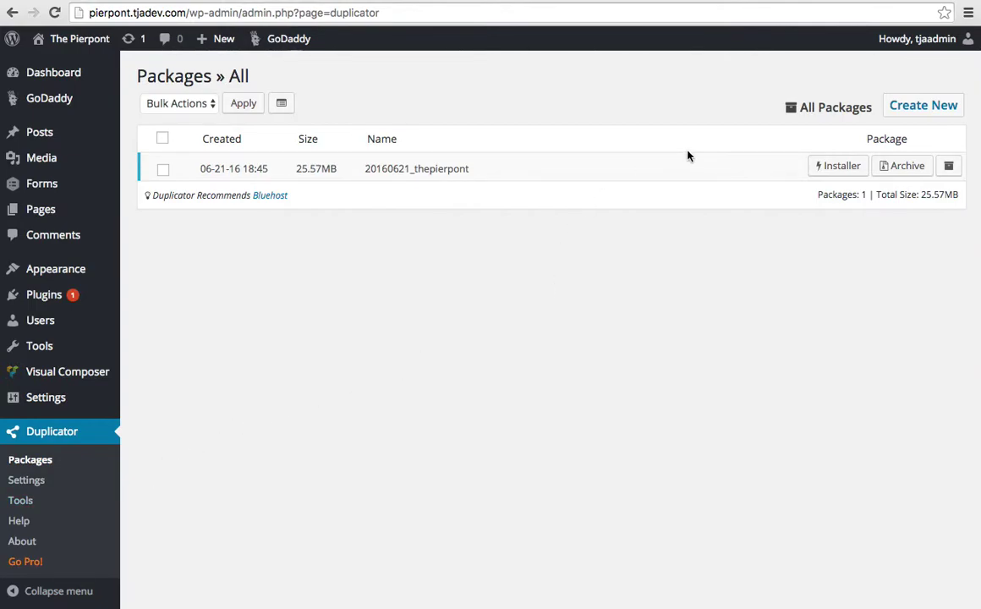
click(901, 115)
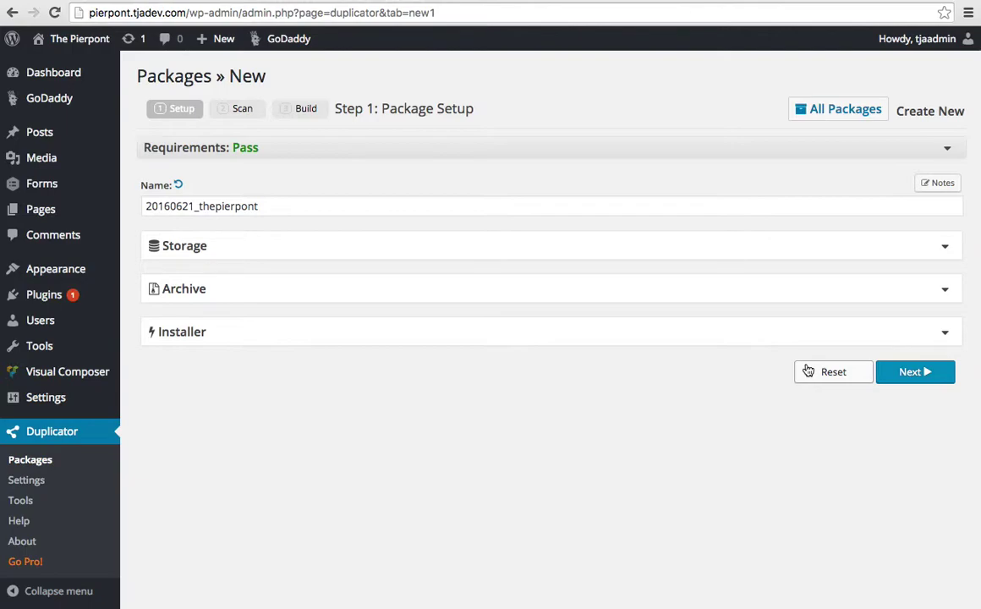
click(915, 381)
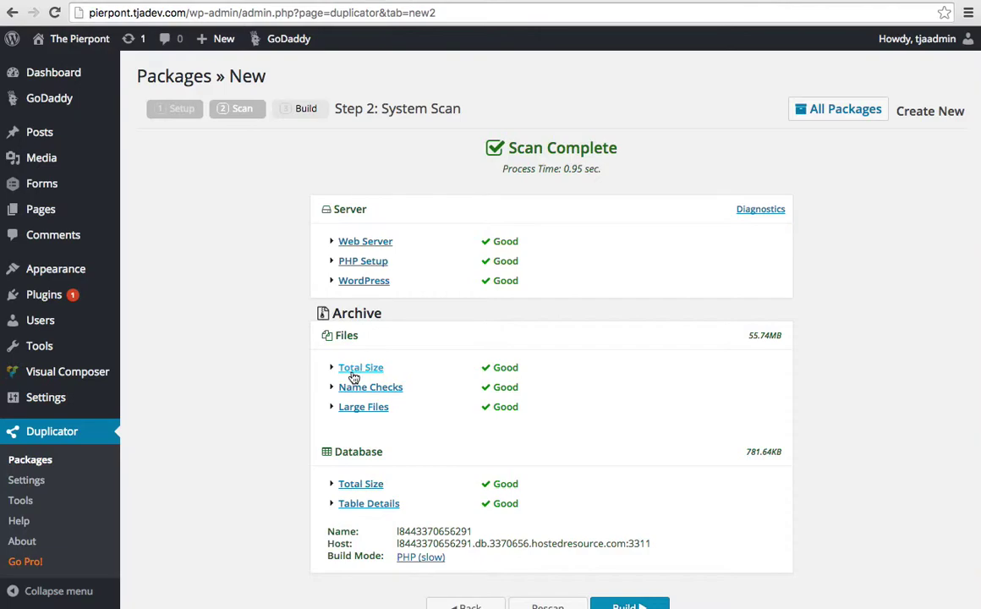
scroll(354, 377, down, 1)
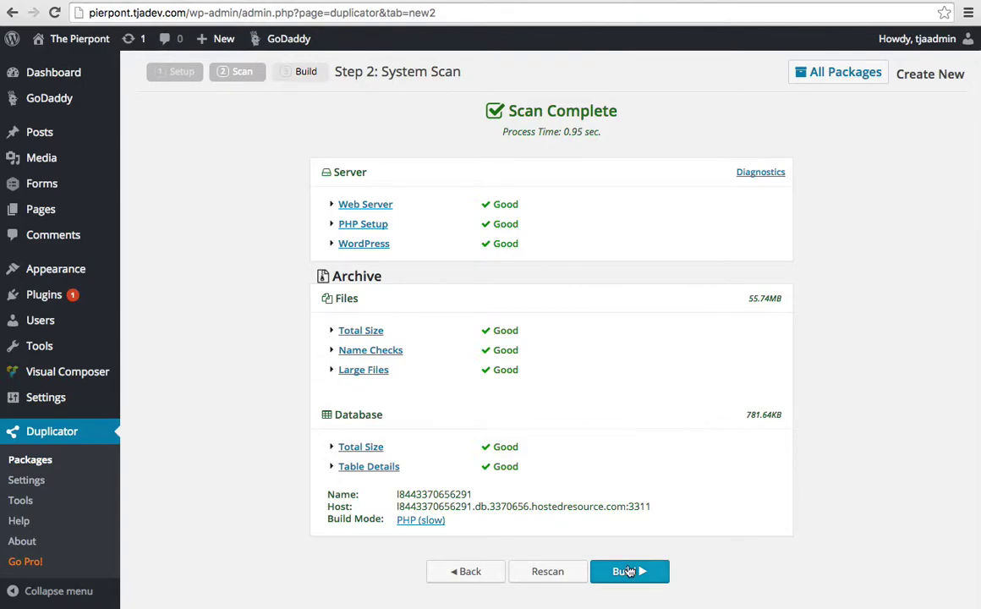
click(44, 459)
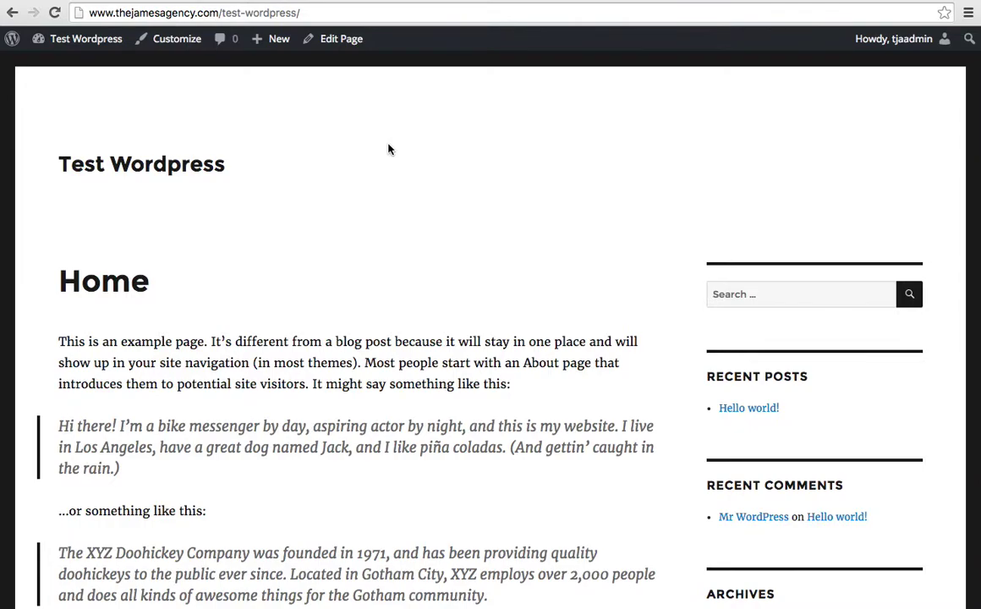
Step: Switch to FileZilla to check the package archive in the remote test-wordpress folder, and return to the browser
mouse_move(618, 596)
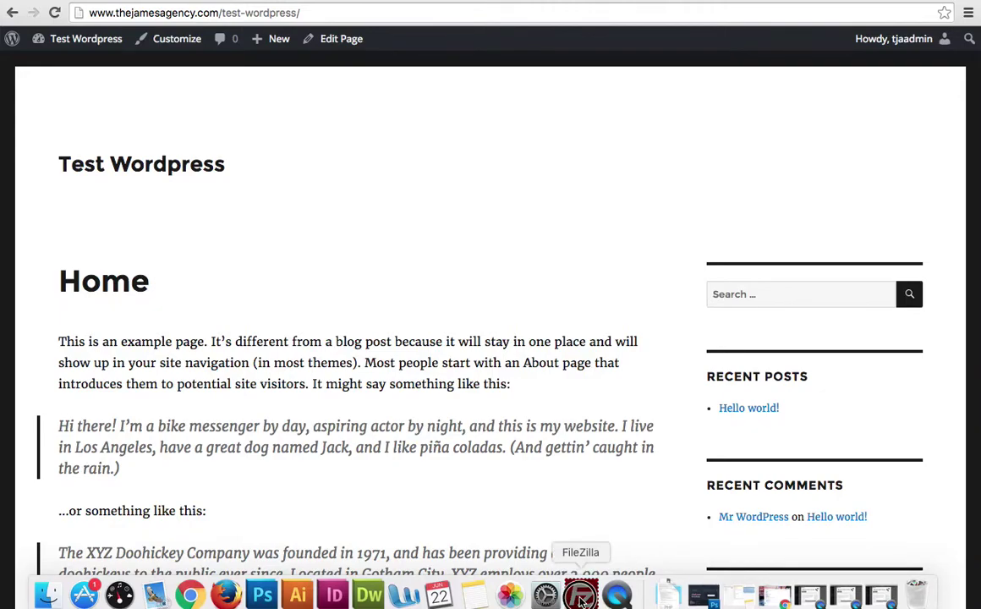
click(581, 597)
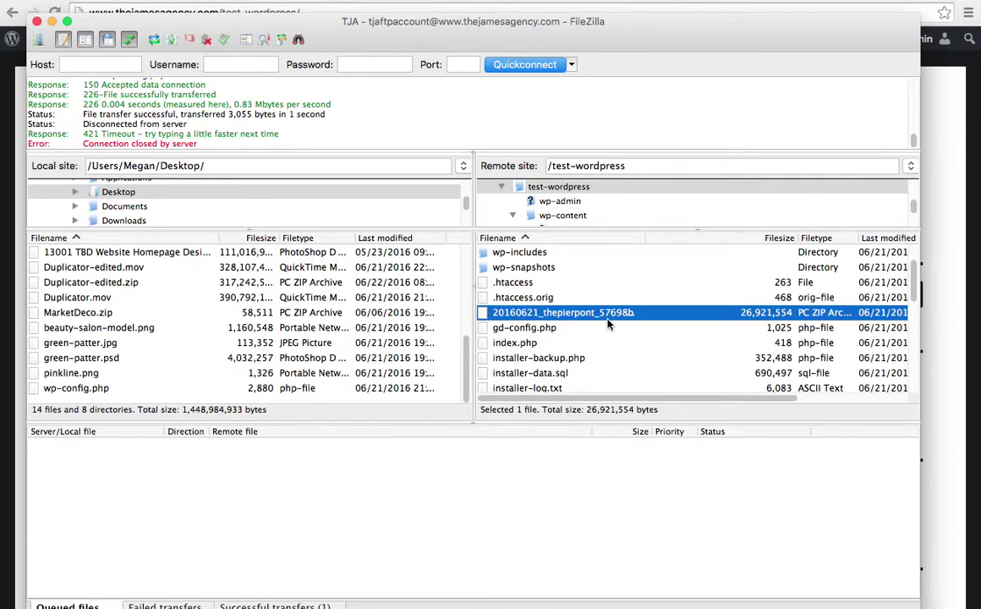
click(945, 201)
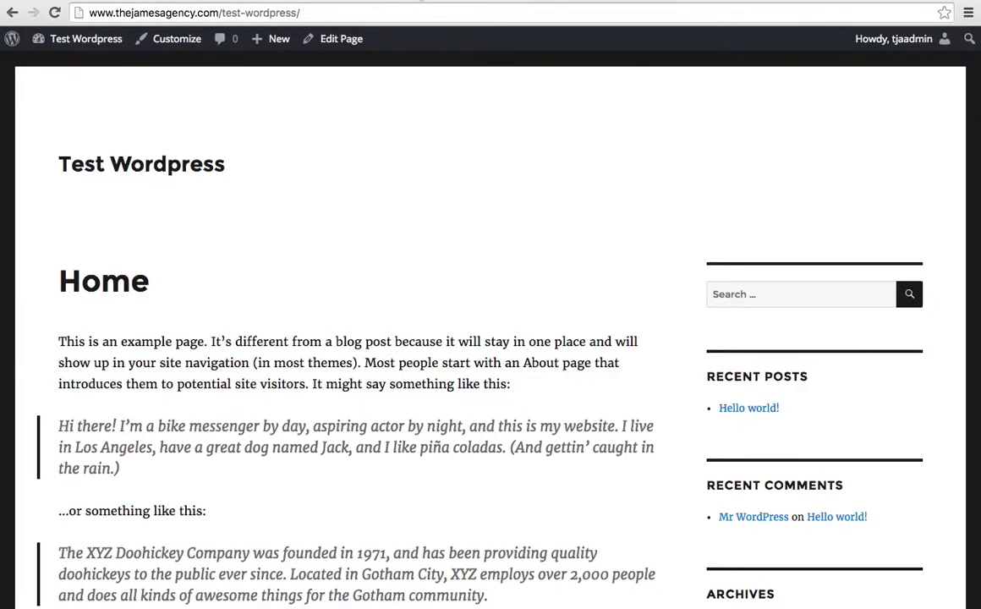
click(325, 19)
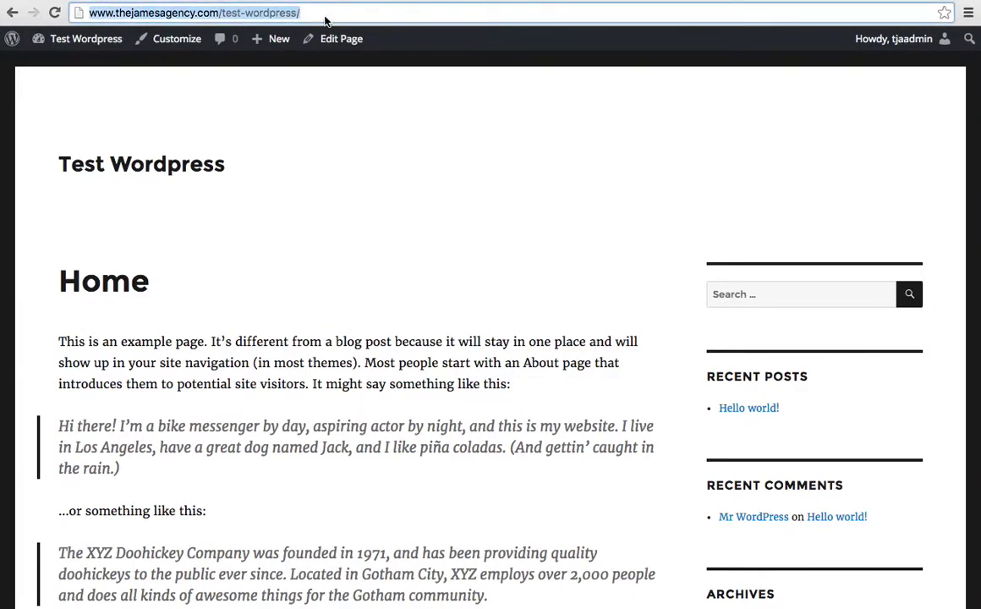
click(325, 19)
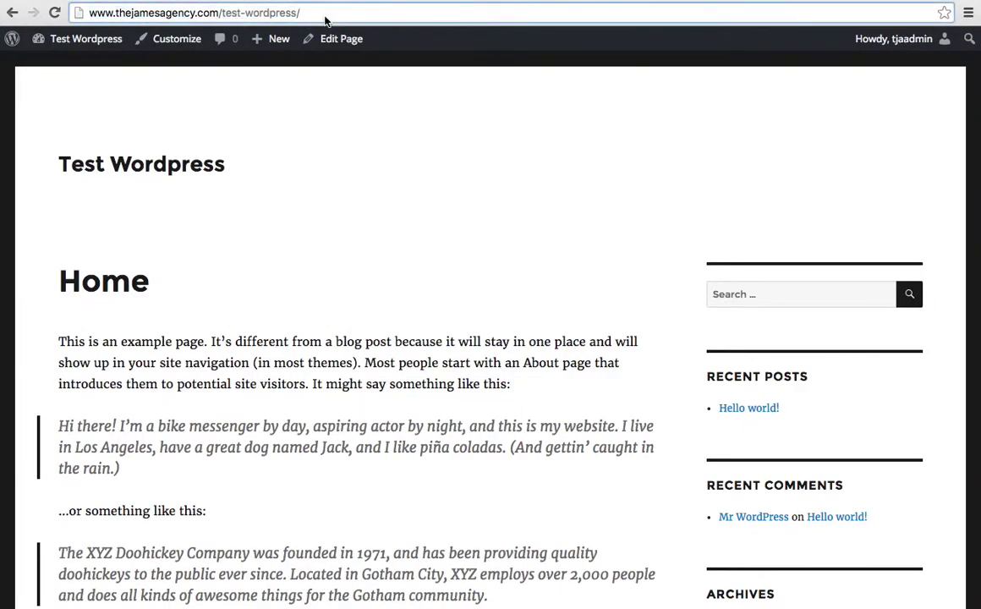
text(instal)
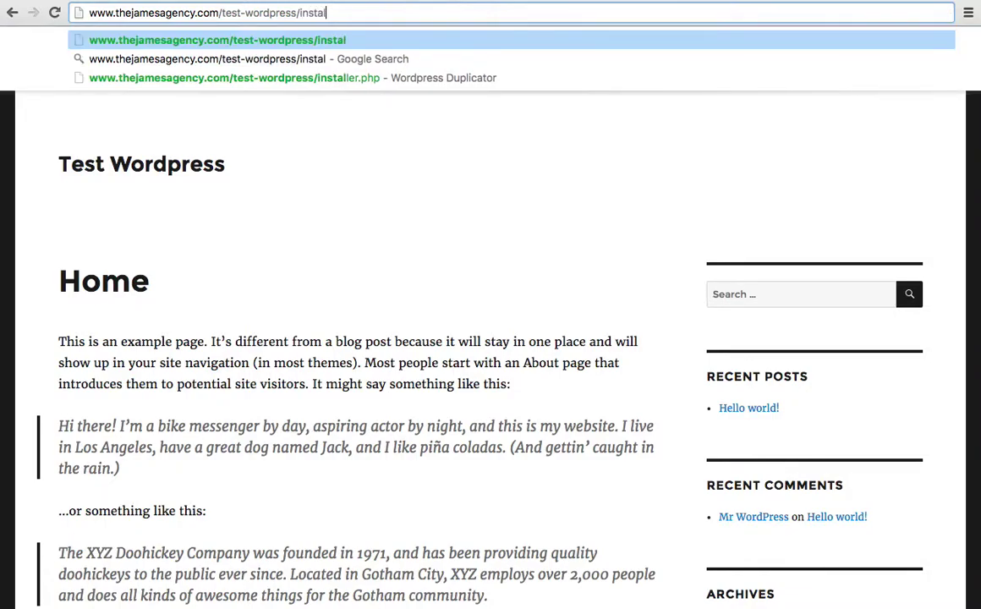
text(ler.php)
key(Return)
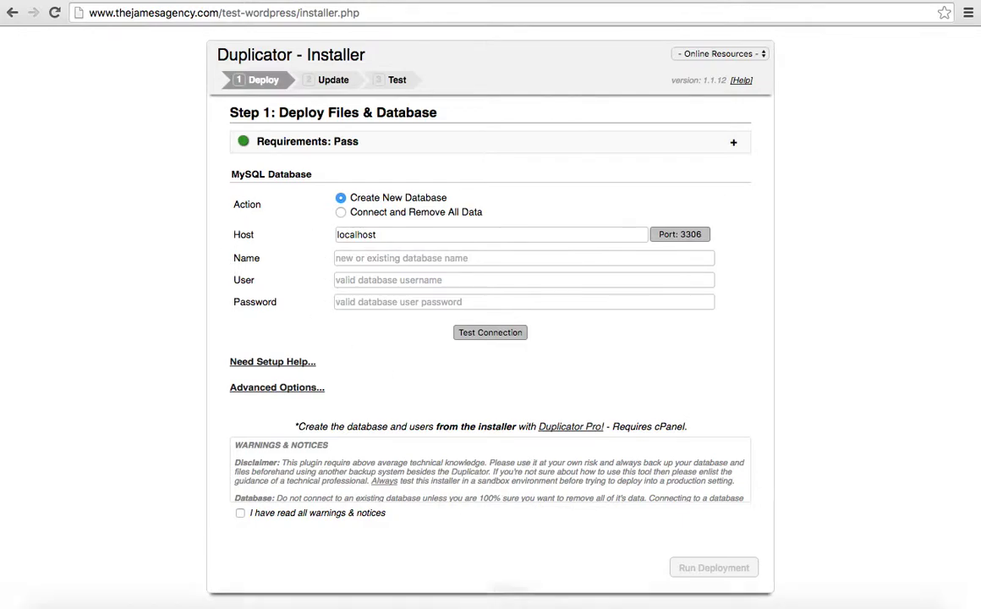
Step: Locate the remote wp-config.php in FileZilla and copy its DB_NAME value from the file in Dreamweaver
click(579, 596)
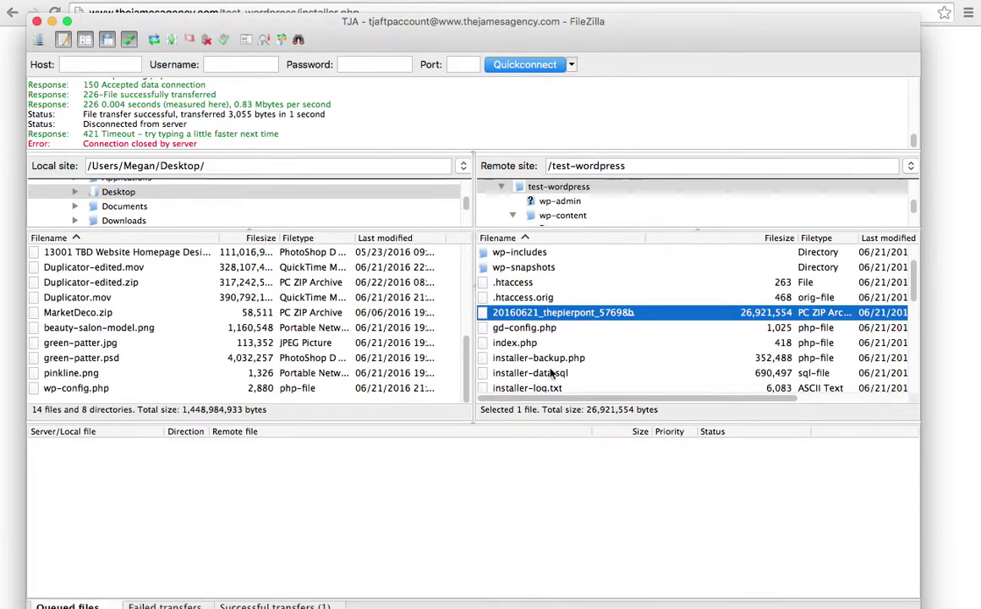
scroll(545, 360, down, 10)
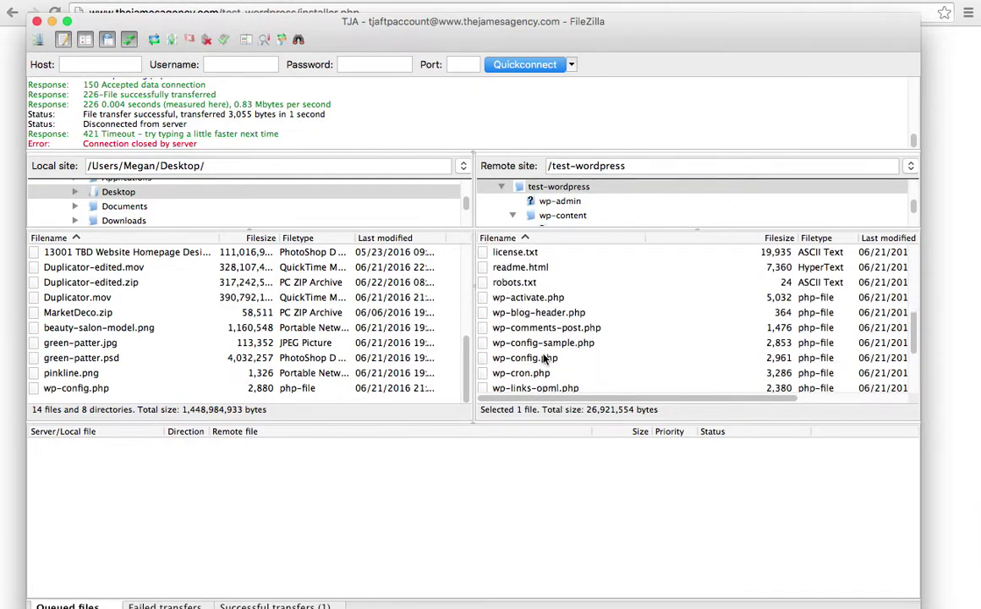
click(531, 329)
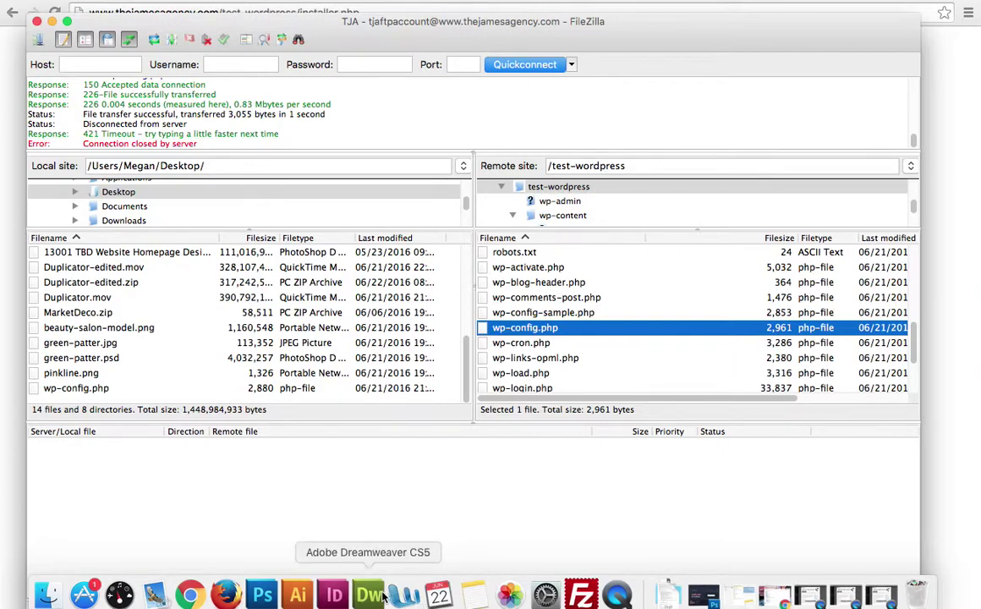
click(370, 596)
drag(211, 294, 138, 295)
key(super+c)
Step: Return to the Duplicator installer in Chrome and paste the copied database name as both the database Name and User
key(super+Tab)
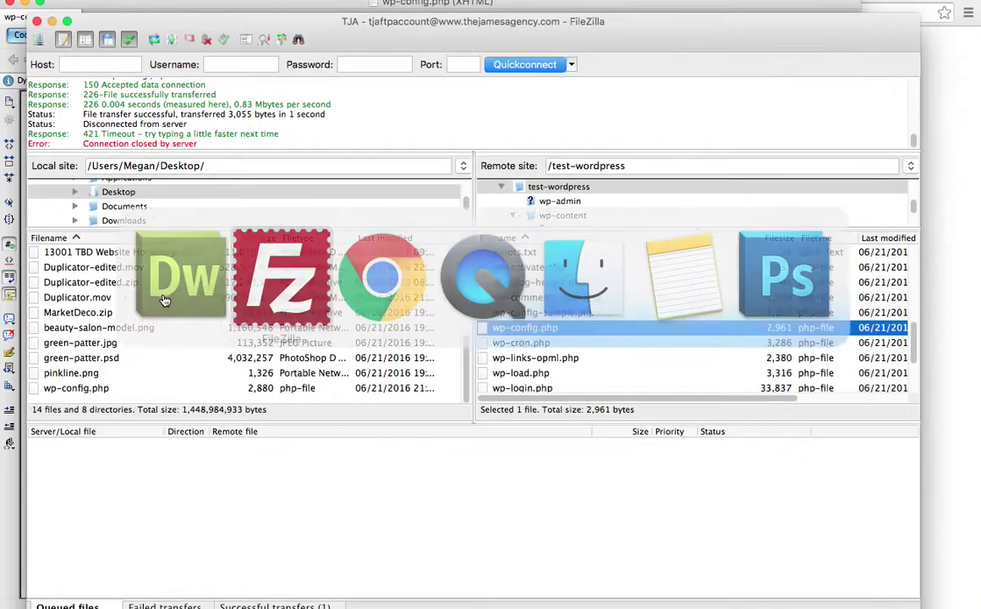
key(super+Tab)
key(super+Tab)
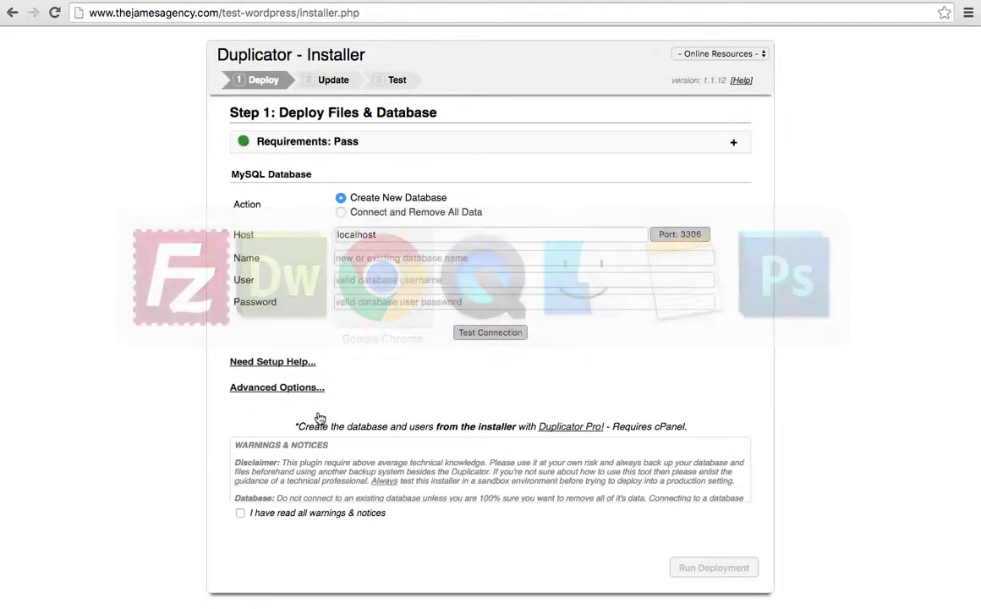
click(357, 260)
key(super+v)
click(370, 279)
key(super+v)
Step: Copy the database password from wp-config.php in Dreamweaver into the Password field of the Duplicator installer
key(super+Tab)
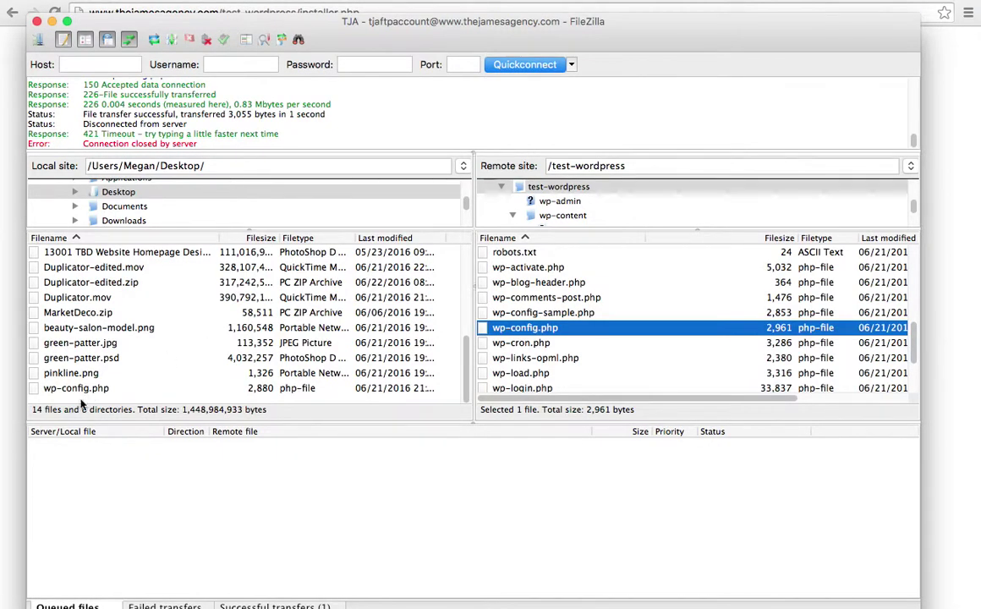
key(super+Tab)
key(super+Tab)
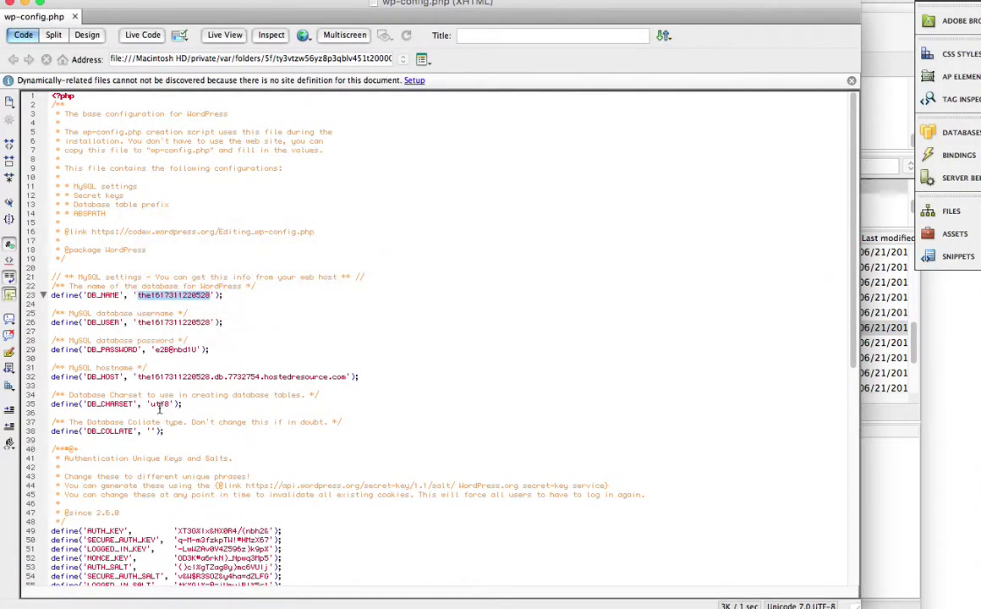
drag(197, 349, 157, 352)
key(super+Tab)
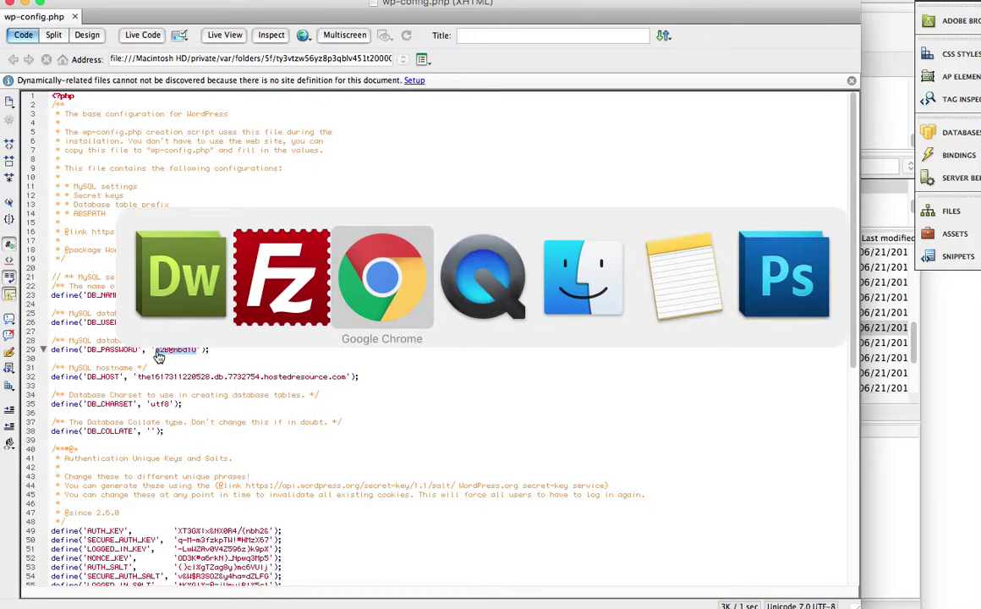
click(347, 302)
key(super+v)
Step: Copy the DB_HOST value from wp-config.php in Dreamweaver and replace localhost with it as the installer's database Host
key(super+Tab)
click(349, 306)
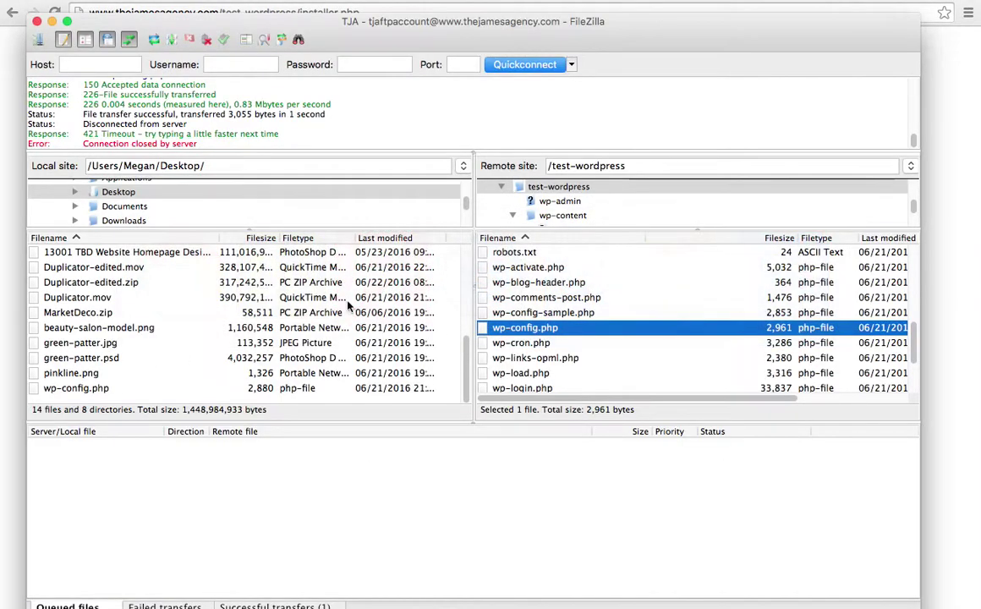
key(super+Tab)
key(Tab)
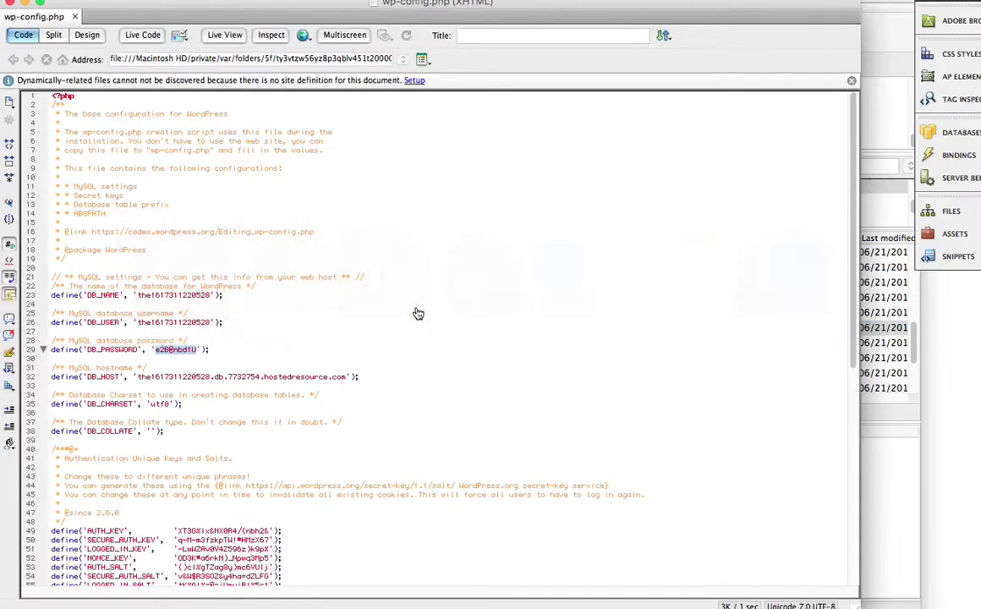
click(346, 377)
drag(346, 377, 140, 381)
key(super+c)
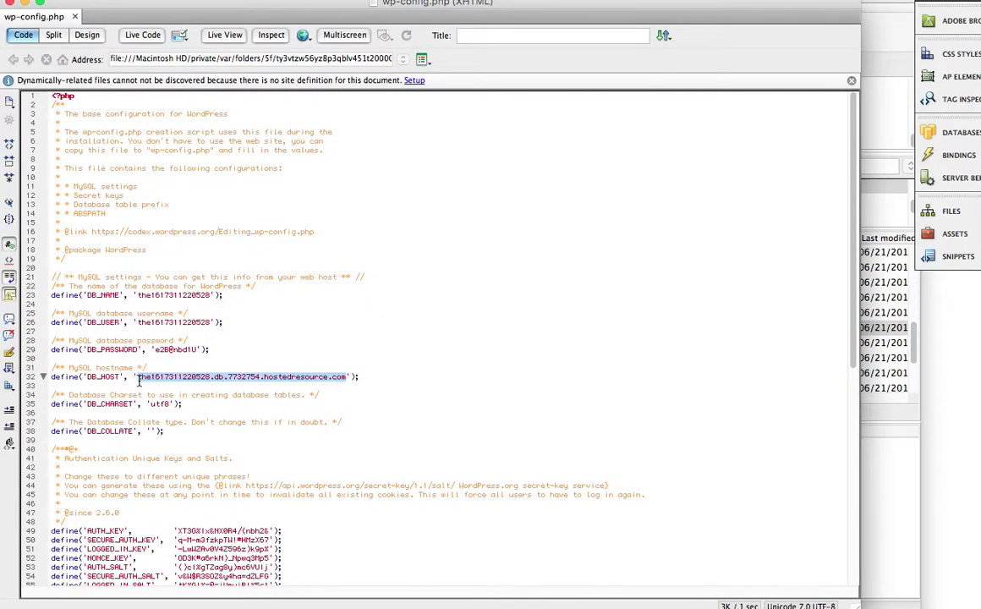
key(super+Tab)
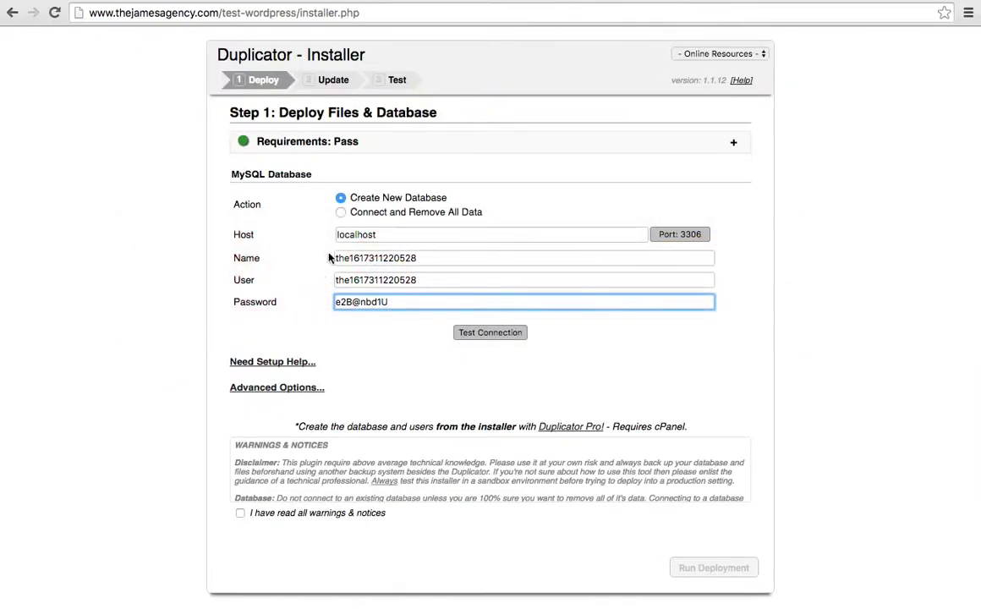
double_click(354, 236)
key(super+v)
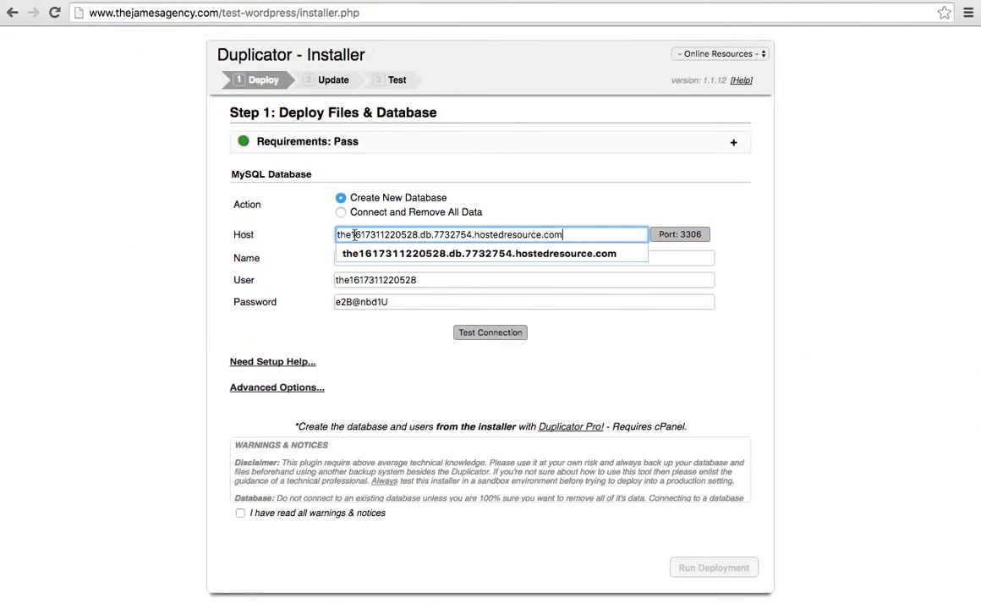
Step: Test the database connection and read through the test report
click(461, 333)
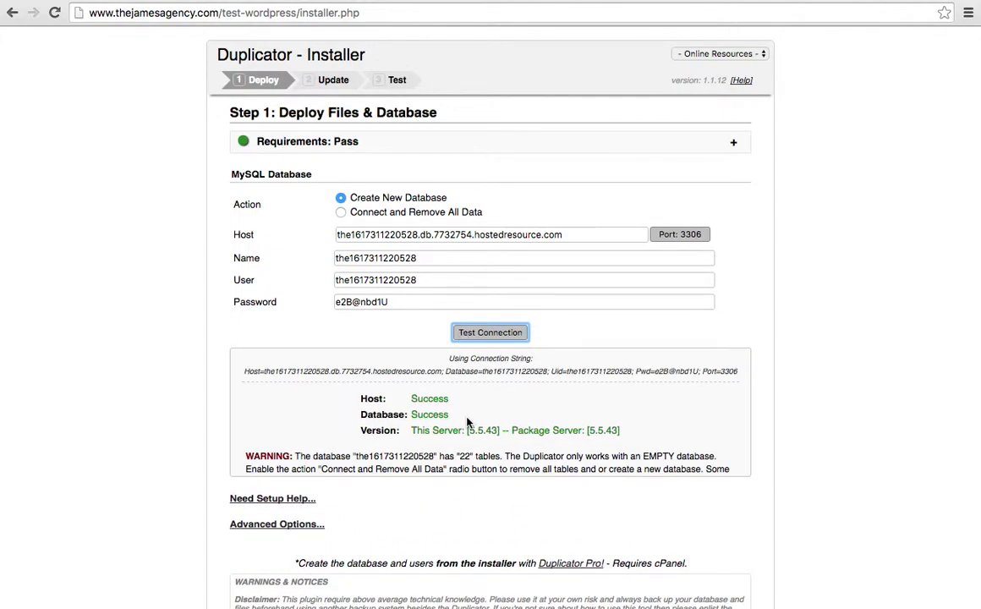
scroll(467, 423, down, 5)
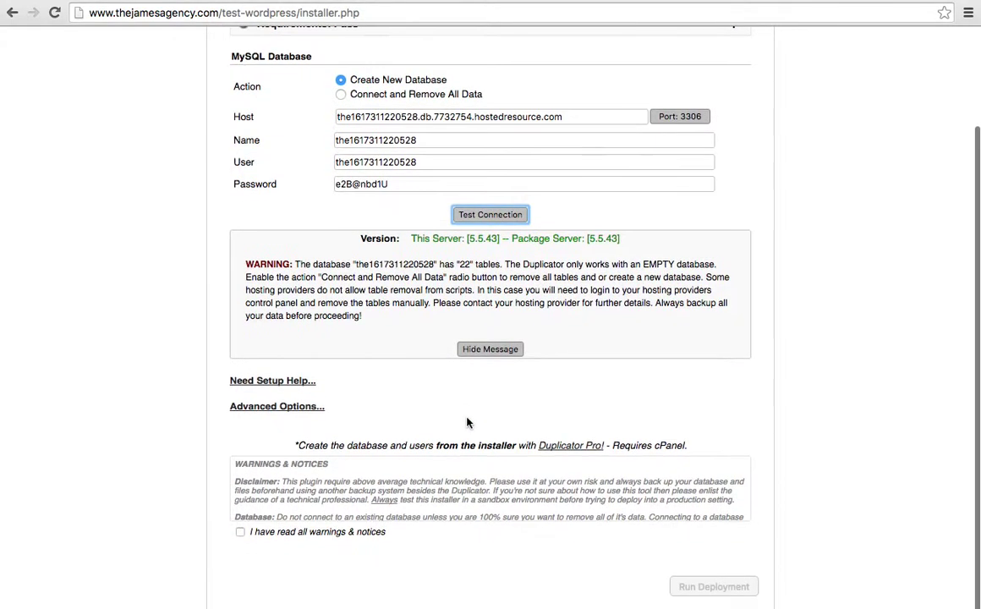
Step: Accept the warnings and notices, and try to run the deployment with the Create New Database action
click(240, 537)
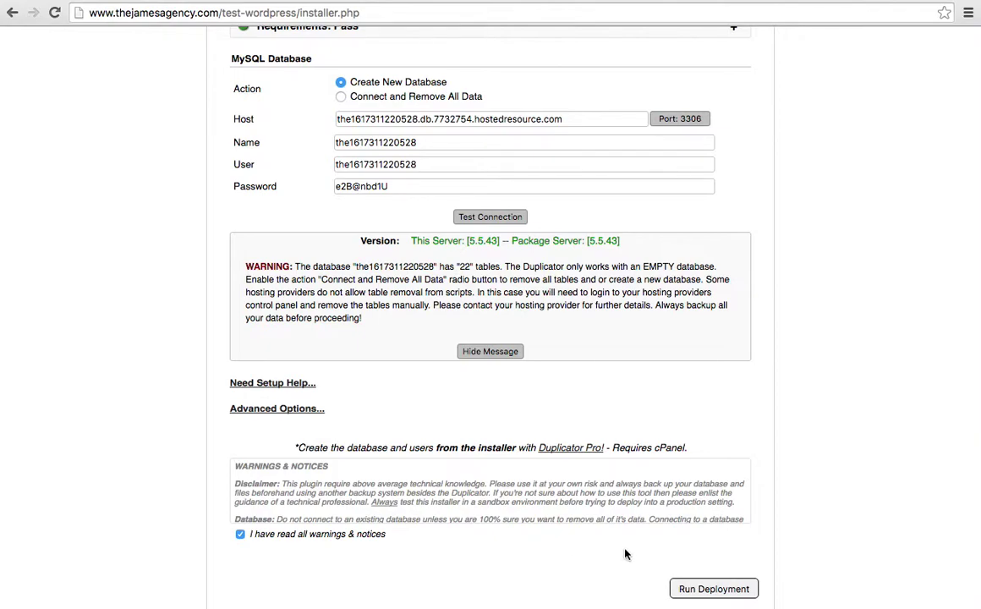
click(689, 590)
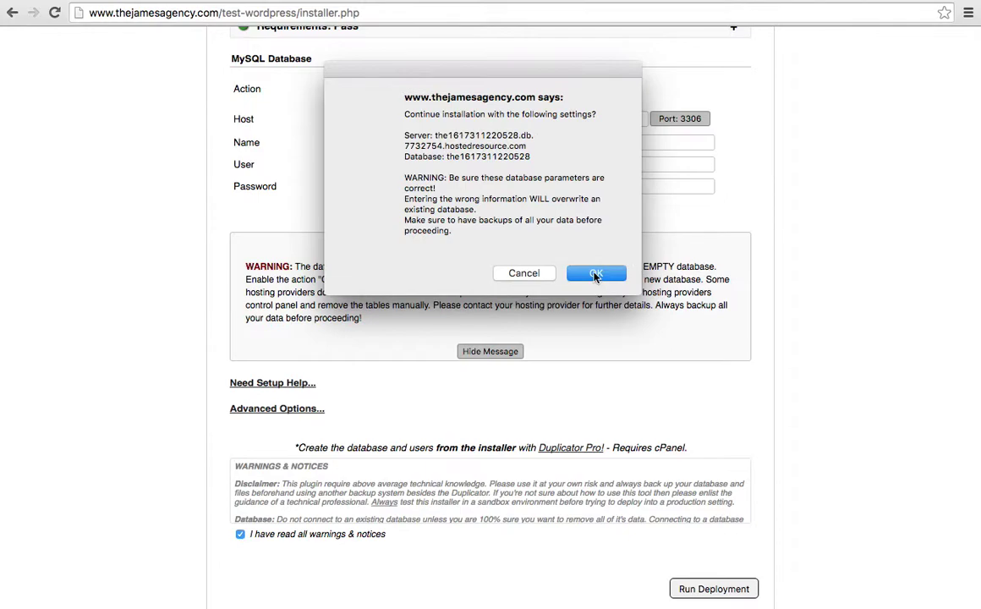
click(595, 274)
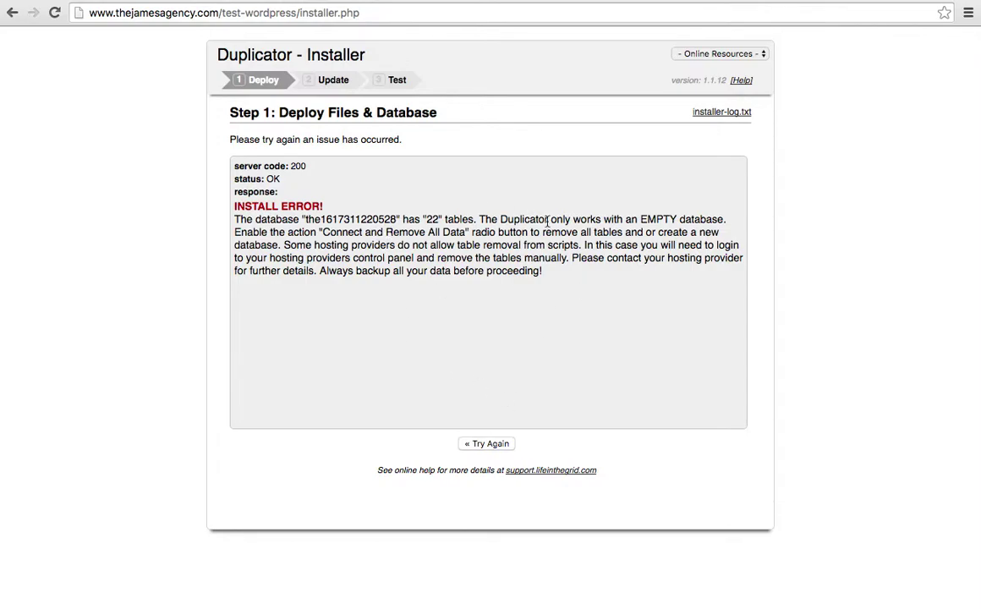
Step: Go back to the deployment settings, change the database action to Connect and Remove All Data, and try the deployment again
drag(520, 219, 679, 220)
click(494, 446)
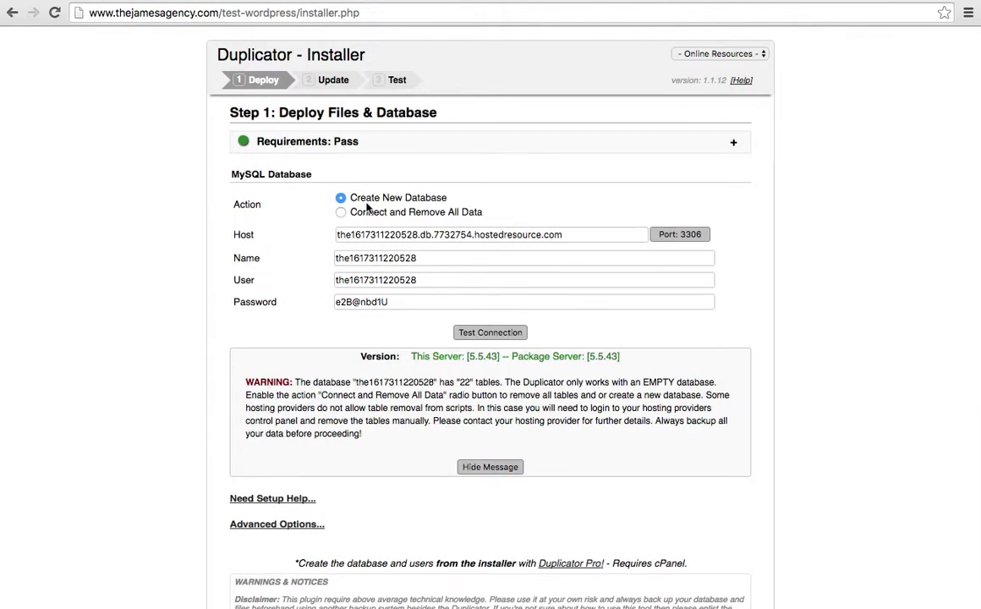
scroll(487, 463, down, 3)
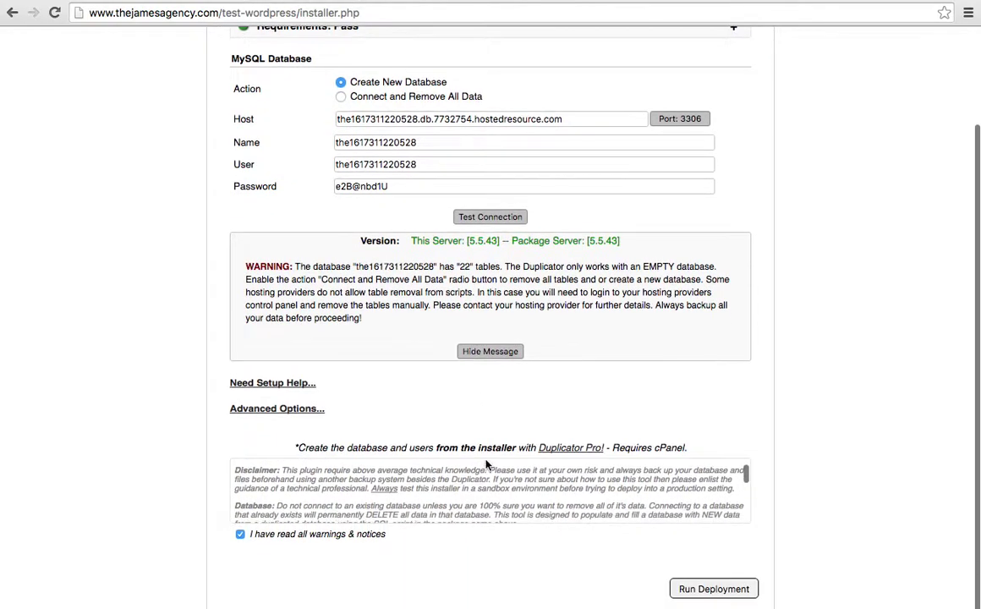
click(400, 97)
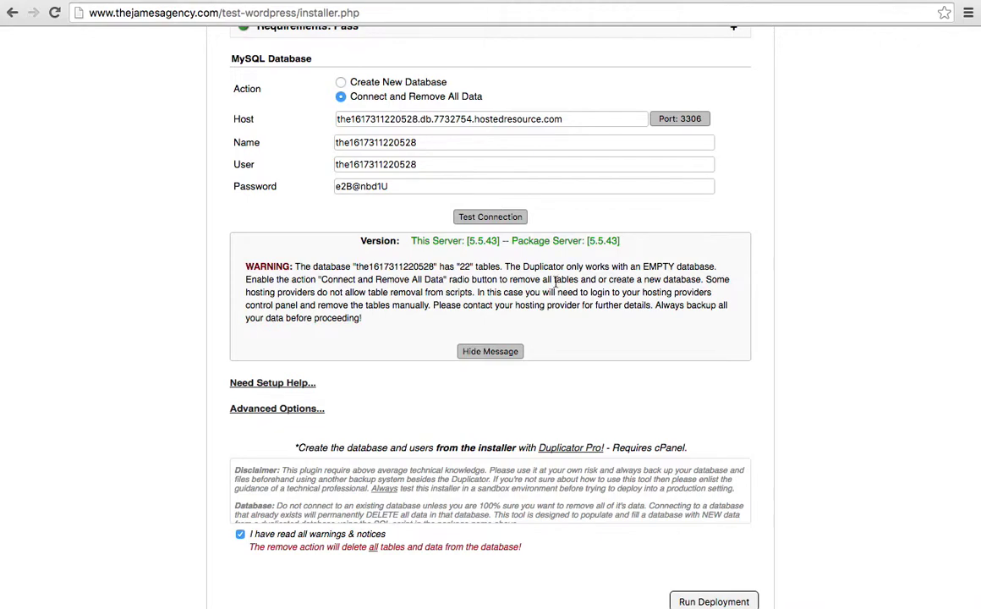
click(699, 601)
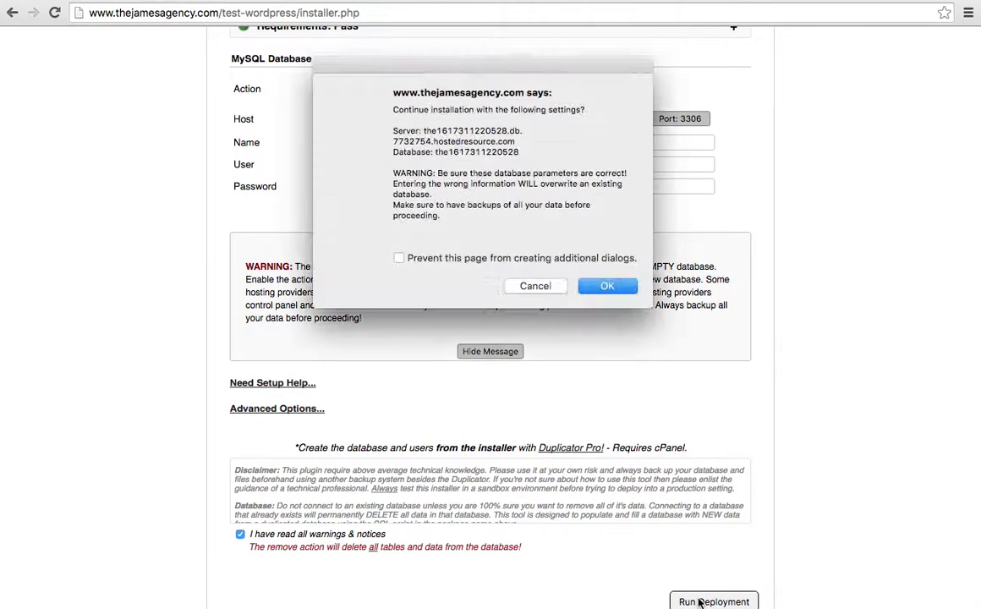
click(611, 286)
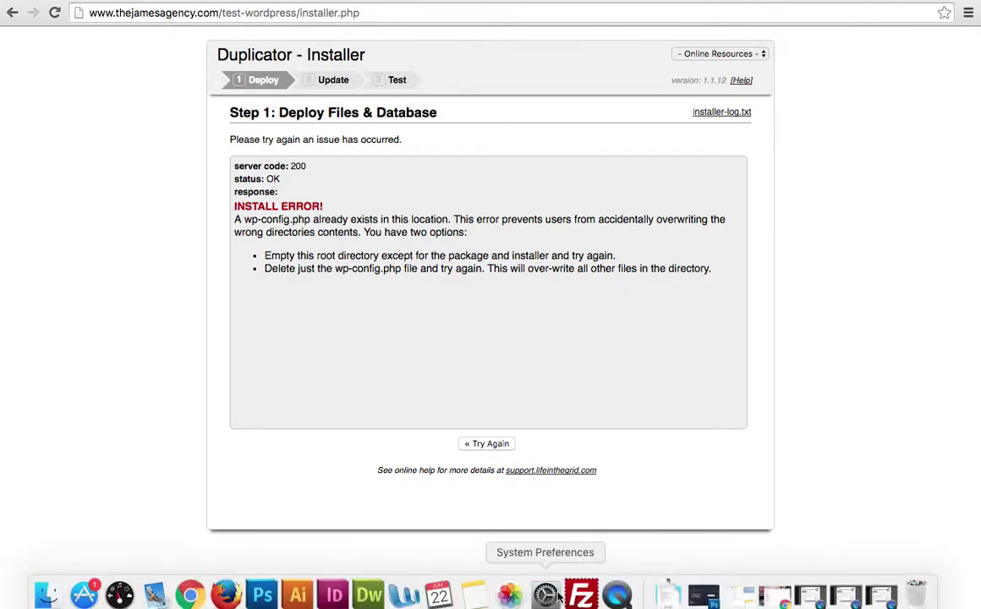
Step: Switch to FileZilla and delete wp-config.php from the remote /test-wordpress folder
click(578, 595)
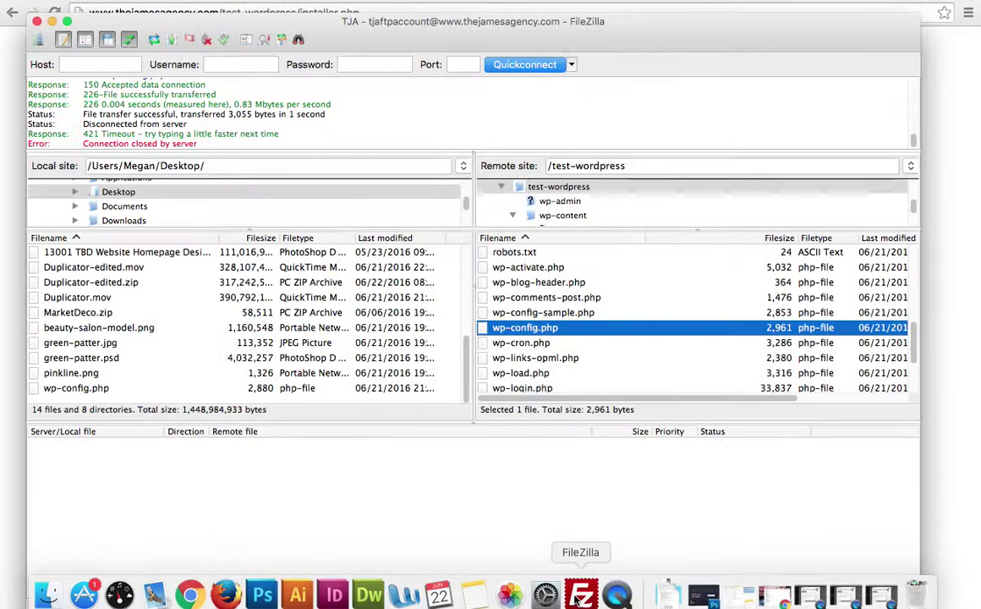
right_click(525, 331)
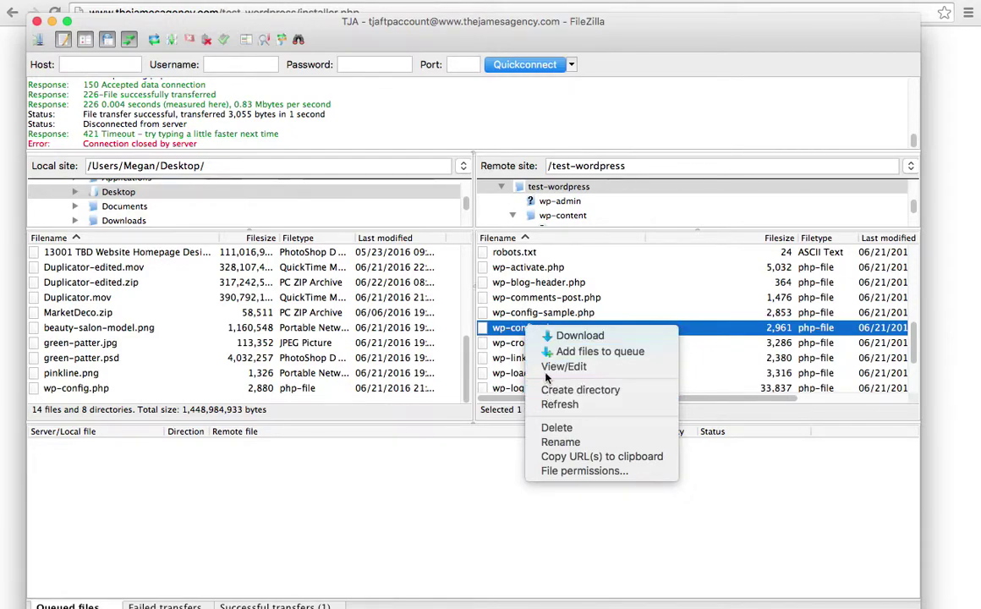
click(547, 429)
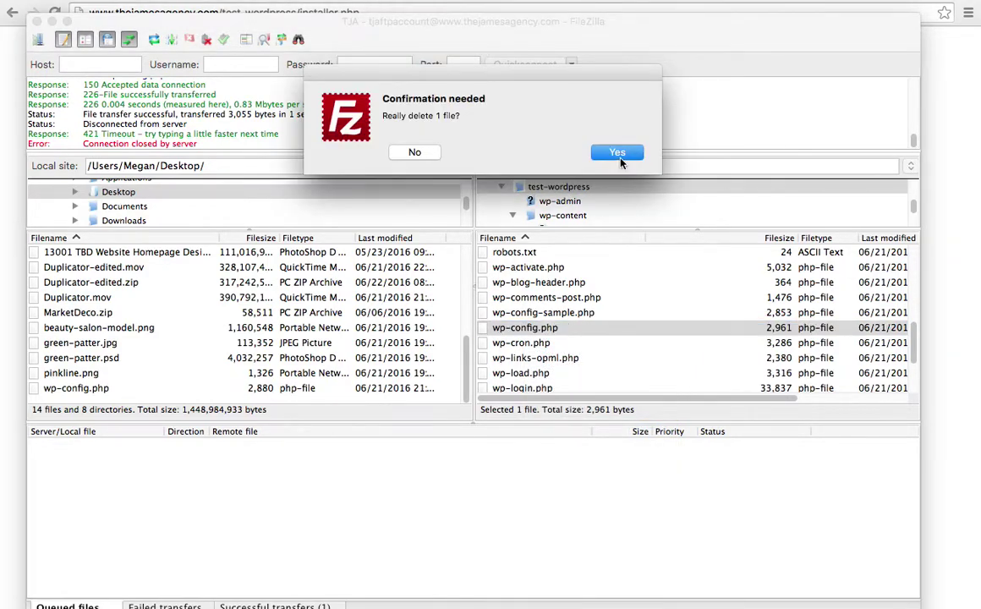
click(687, 157)
Step: Return to the Duplicator installer in the browser and rerun the deployment with the same database settings, accepting the overwrite warning
click(960, 193)
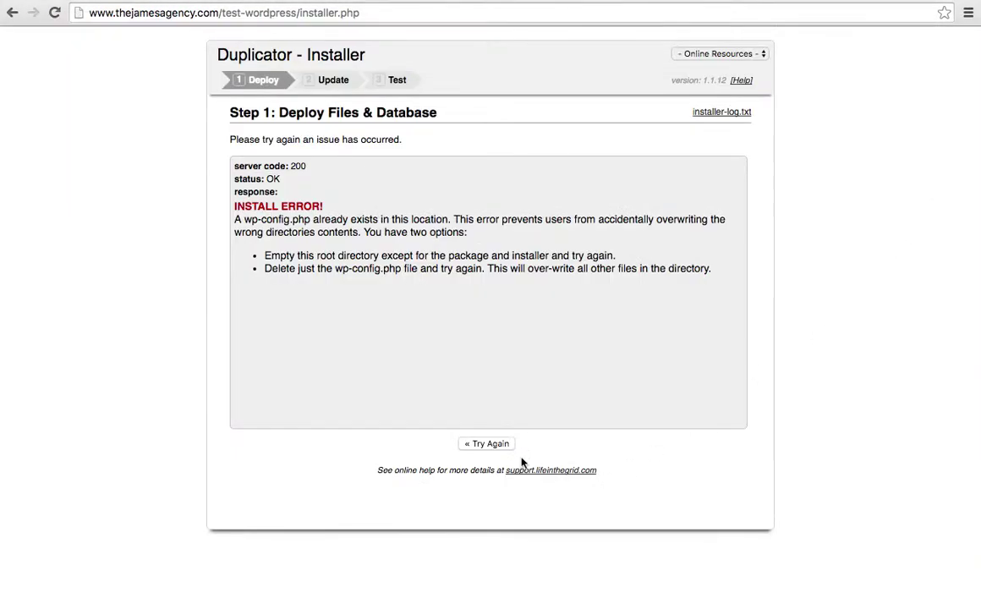
click(486, 446)
scroll(626, 474, down, 3)
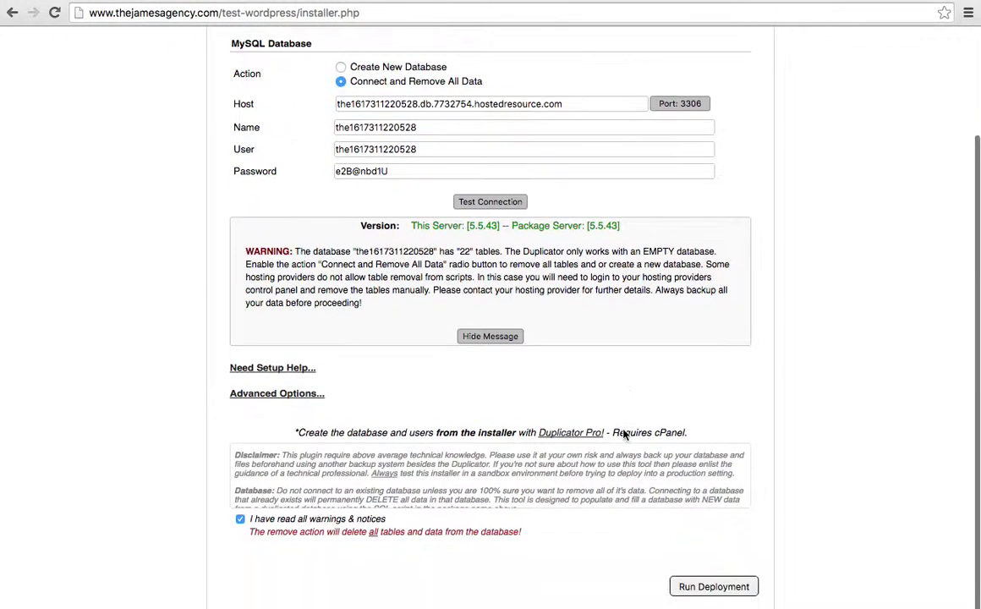
click(689, 590)
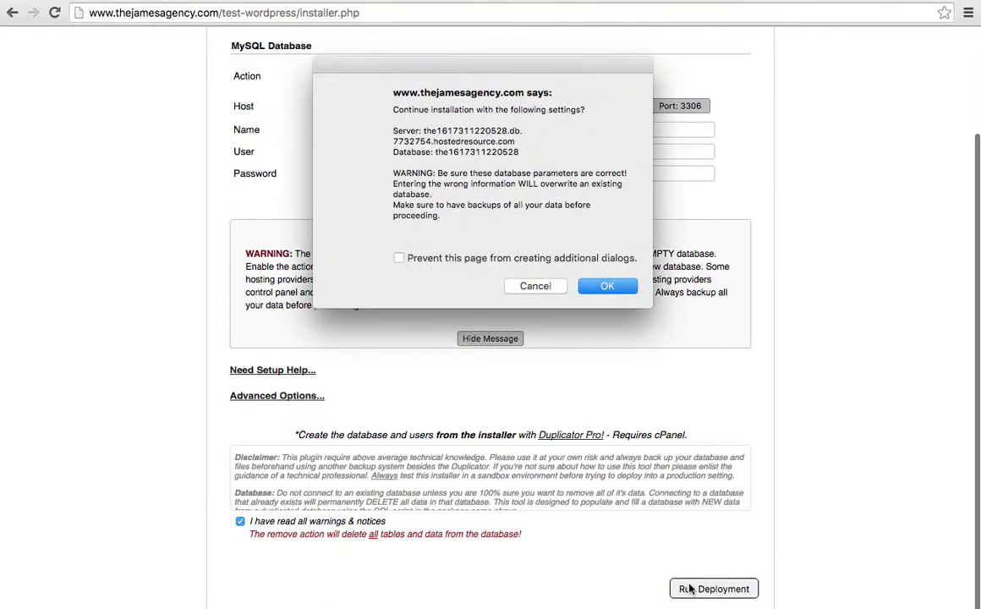
click(597, 285)
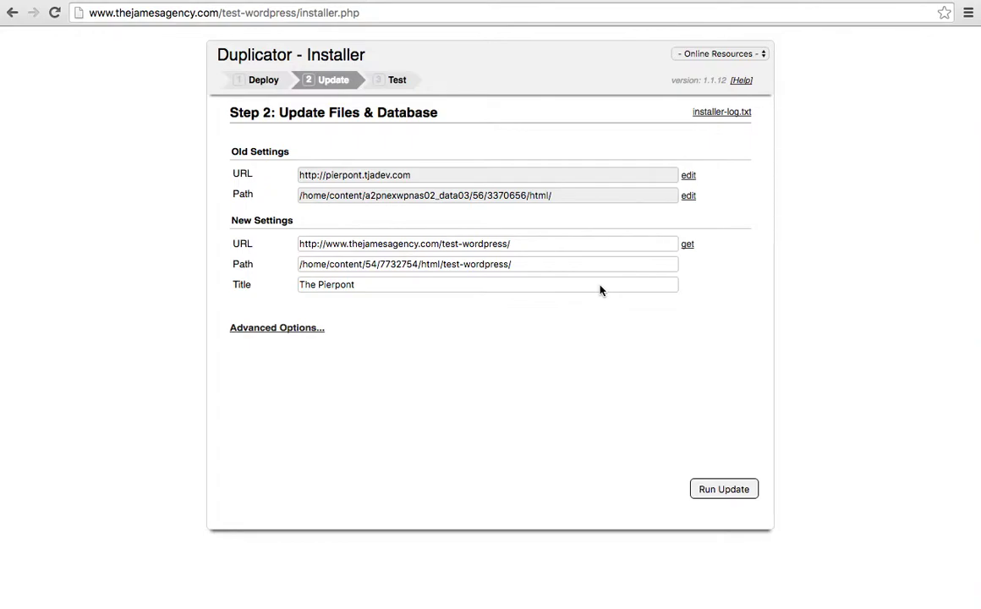
click(576, 243)
click(718, 491)
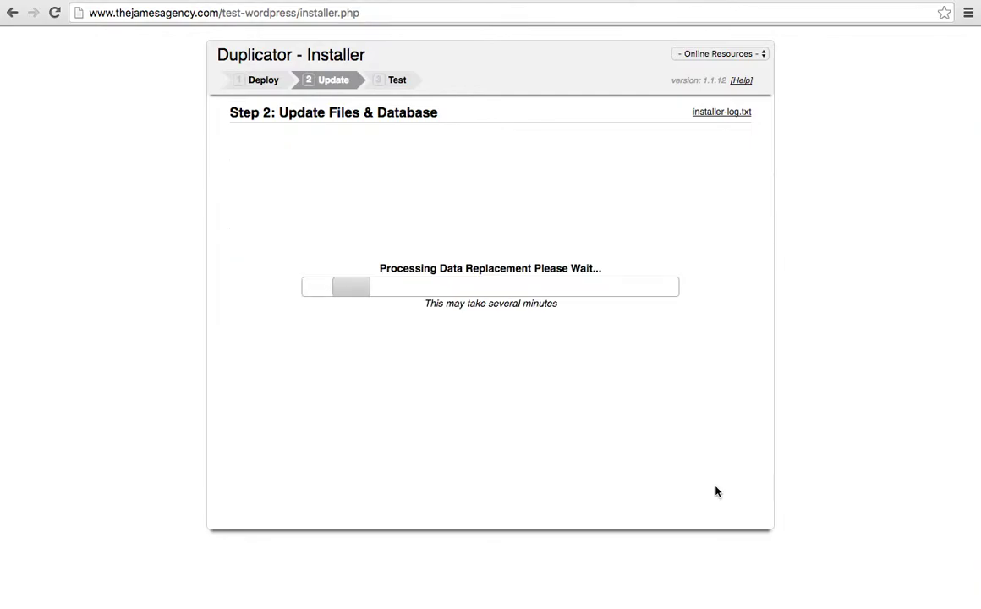